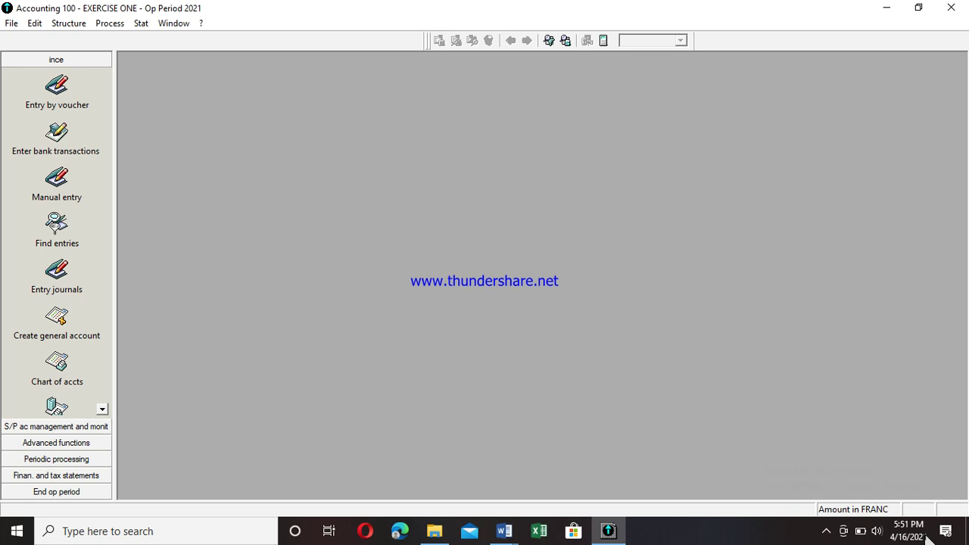
# Step: Open the Tax rates list from Structure and start a new tax rate entry
pyautogui.click(826, 531)
pyautogui.click(622, 451)
pyautogui.click(61, 25)
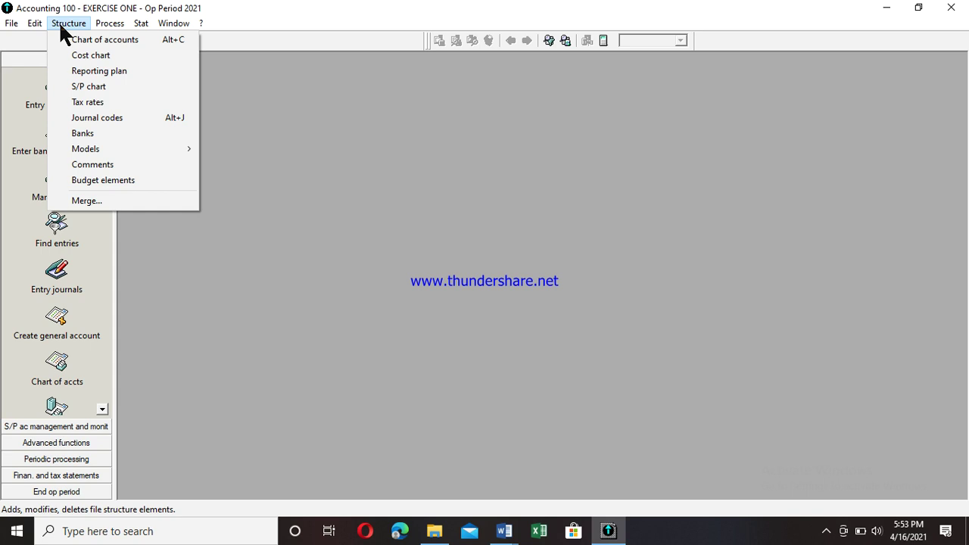
pyautogui.click(85, 103)
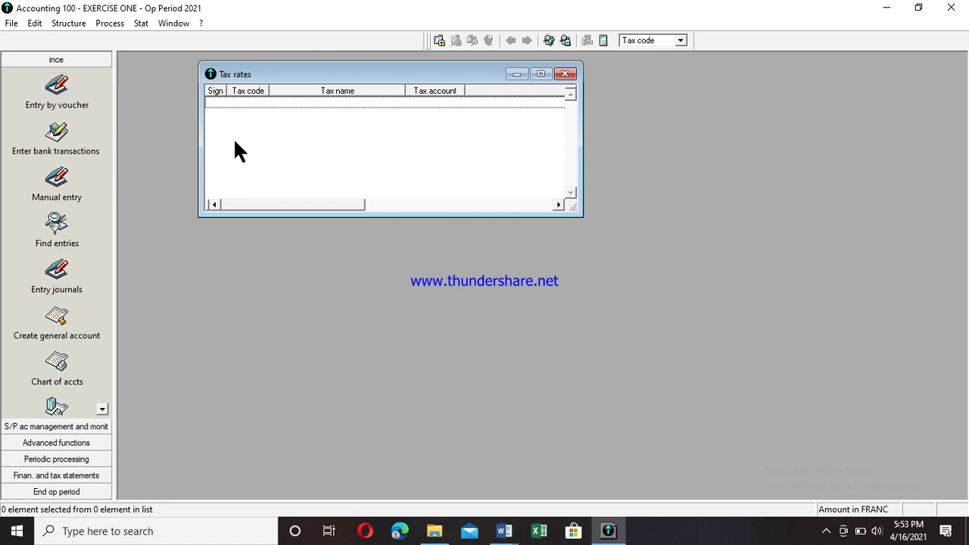
pyautogui.rightClick(333, 139)
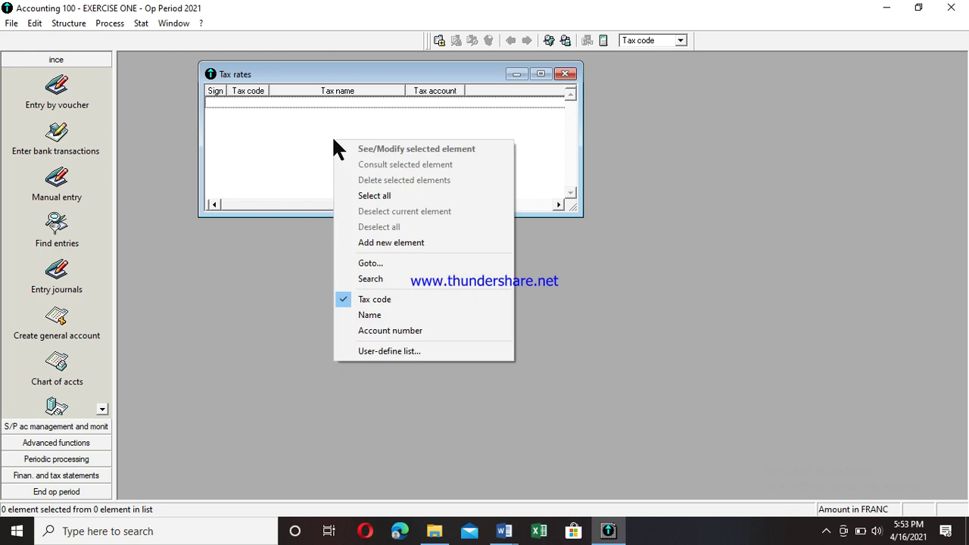
pyautogui.click(380, 244)
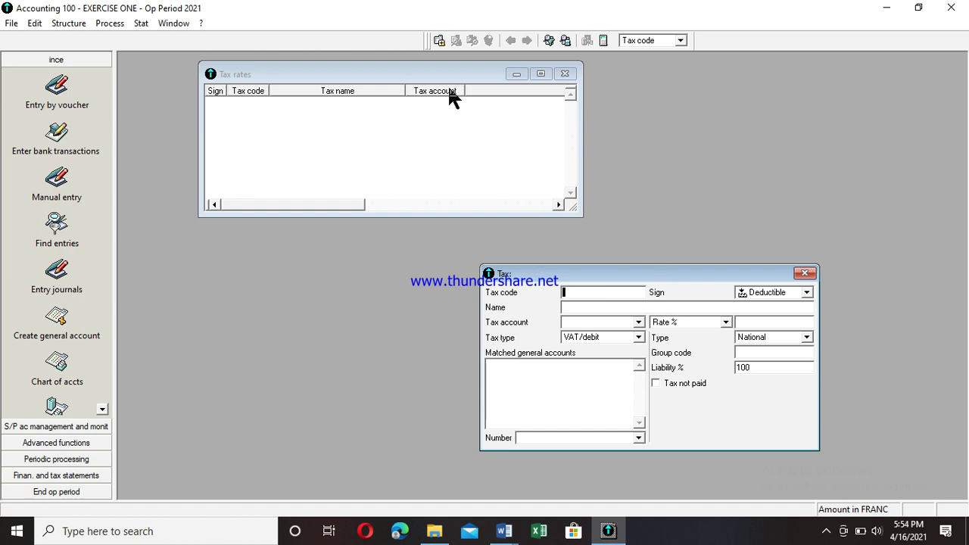
# Step: Arrange the Tax rates list at the upper left and the blank tax form at the upper right
pyautogui.moveTo(408, 65); pyautogui.dragTo(327, 71)
pyautogui.moveTo(622, 271); pyautogui.dragTo(671, 64)
pyautogui.moveTo(376, 79); pyautogui.dragTo(393, 75)
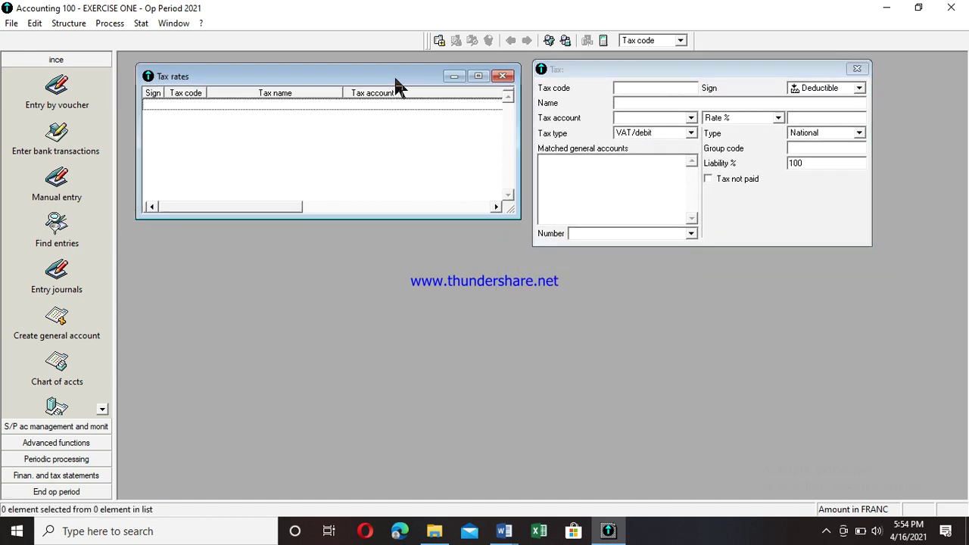
pyautogui.click(627, 86)
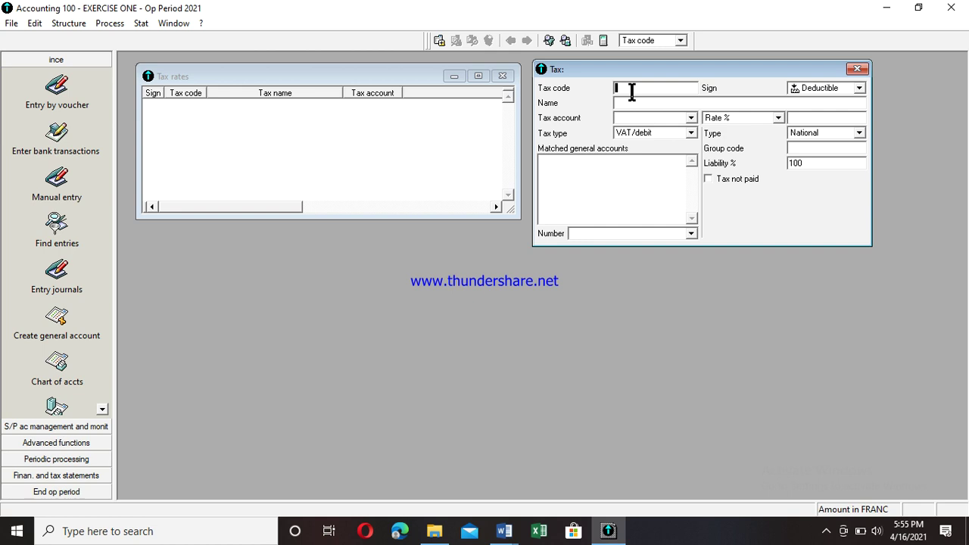
# Step: Enter VAP as the tax code, correcting stray characters
pyautogui.write('VAP')
pyautogui.press('BackSpace')
pyautogui.write('1')
pyautogui.press('BackSpace')
pyautogui.write('P')
pyautogui.press('Tab')
# Step: Leave the sign set to Deductible after briefly trying Collected
pyautogui.click(858, 89)
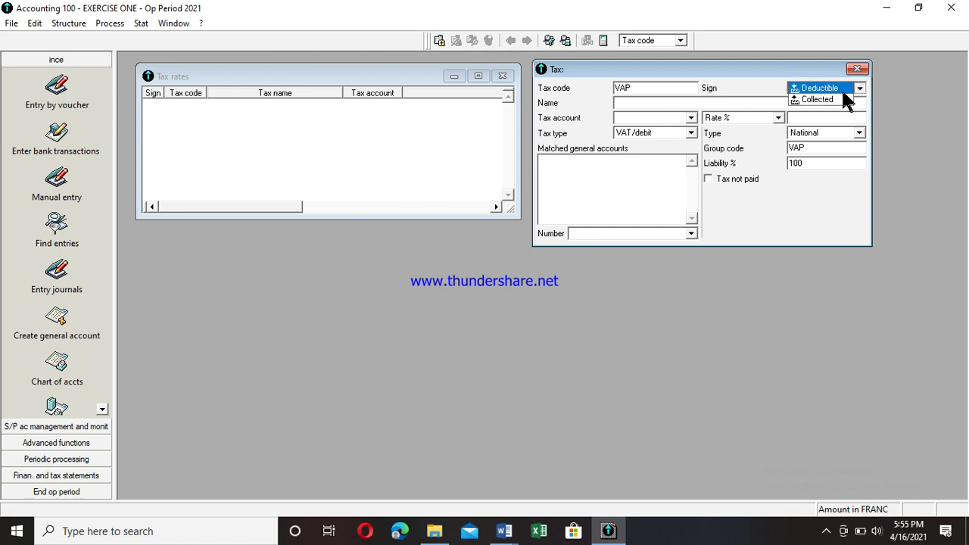
pyautogui.click(833, 89)
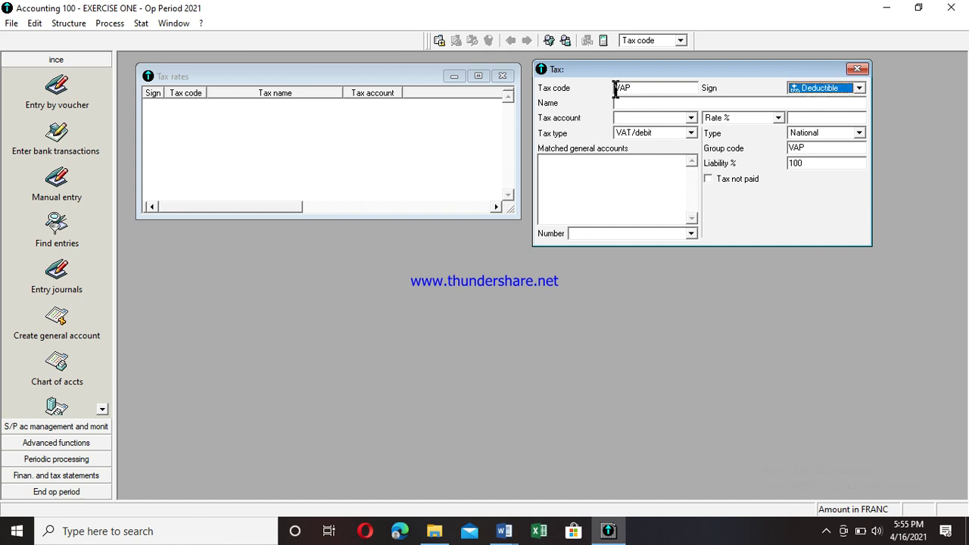
pyautogui.click(860, 90)
pyautogui.click(833, 99)
pyautogui.click(860, 89)
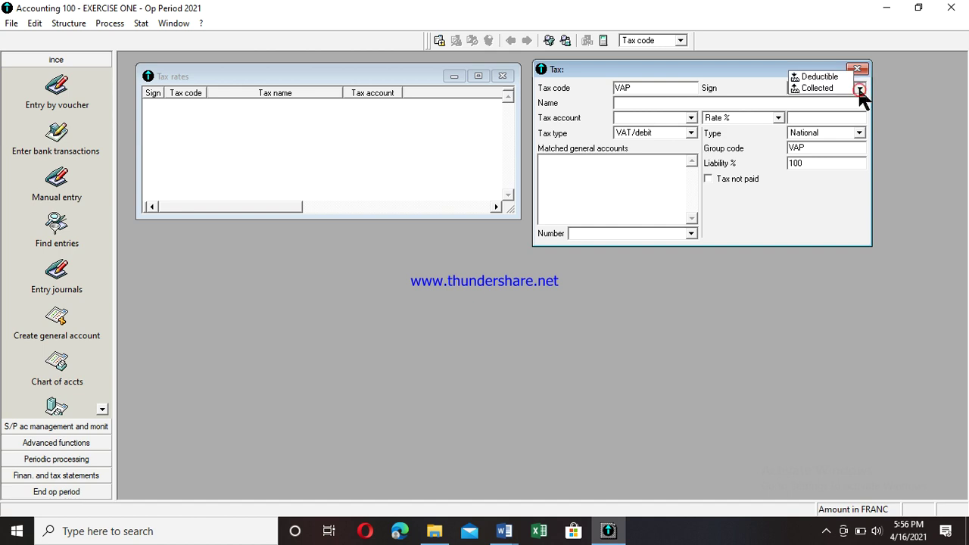
pyautogui.click(827, 78)
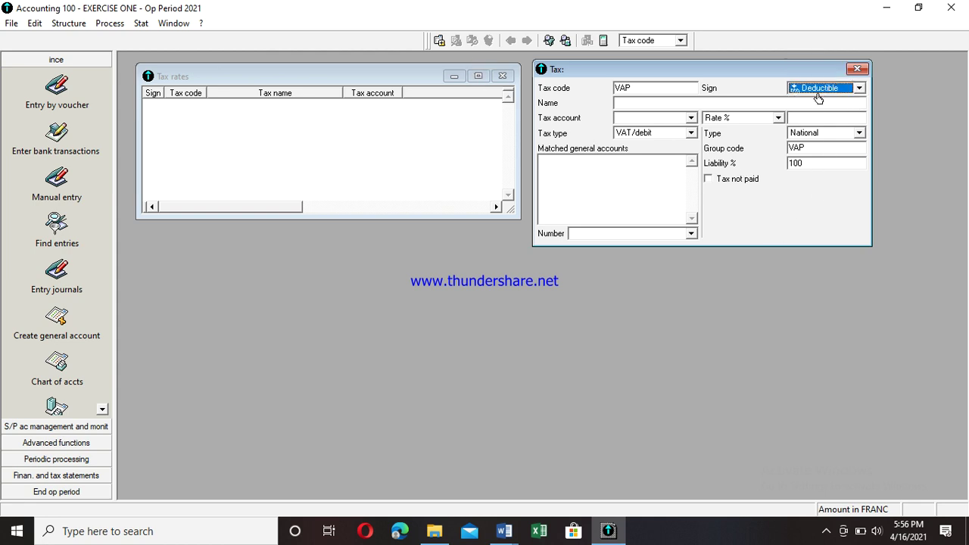
pyautogui.click(636, 102)
# Step: Name the tax VAT ON PURCHASE in capitals and enter tax account 4452
pyautogui.write('vat on pu')
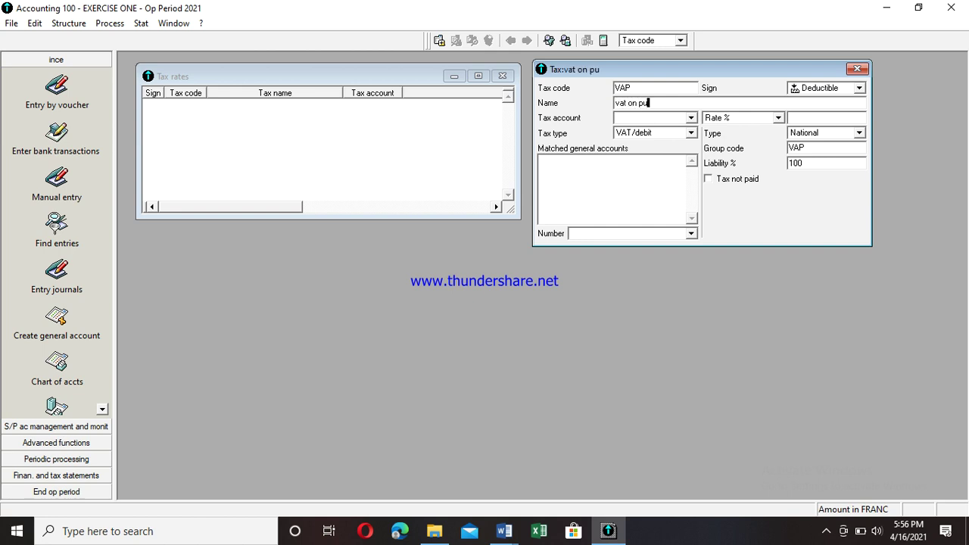
pyautogui.write('rchase')
pyautogui.press('BackSpace')
pyautogui.press('BackSpace')
pyautogui.press('BackSpace')
pyautogui.press('BackSpace')
pyautogui.press('BackSpace')
pyautogui.press('BackSpace')
pyautogui.press('BackSpace')
pyautogui.press('BackSpace')
pyautogui.press('BackSpace')
pyautogui.press('BackSpace')
pyautogui.press('BackSpace')
pyautogui.press('BackSpace')
pyautogui.press('BackSpace')
pyautogui.press('BackSpace')
pyautogui.press('BackSpace')
pyautogui.write('VAT ON PUR')
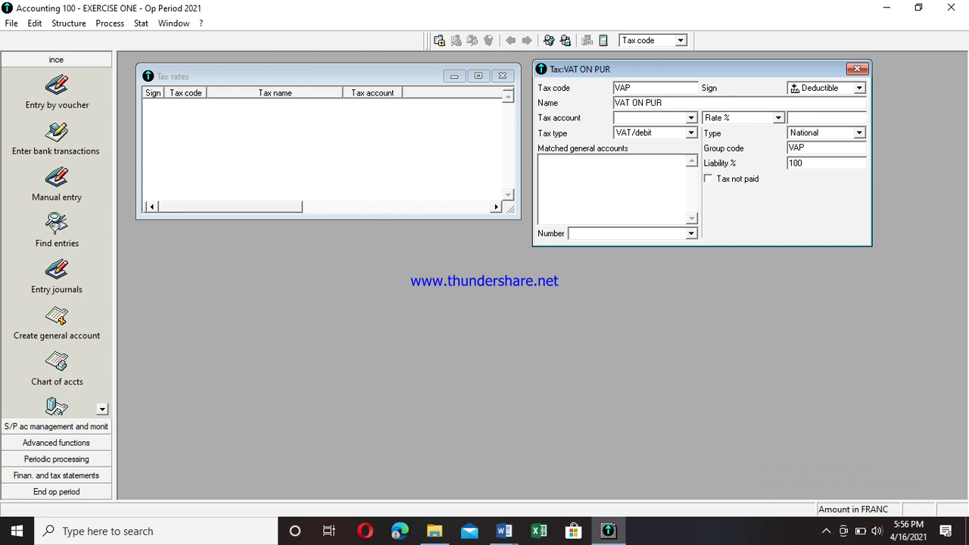
pyautogui.write('CHASE')
pyautogui.press('Tab')
pyautogui.write('4452')
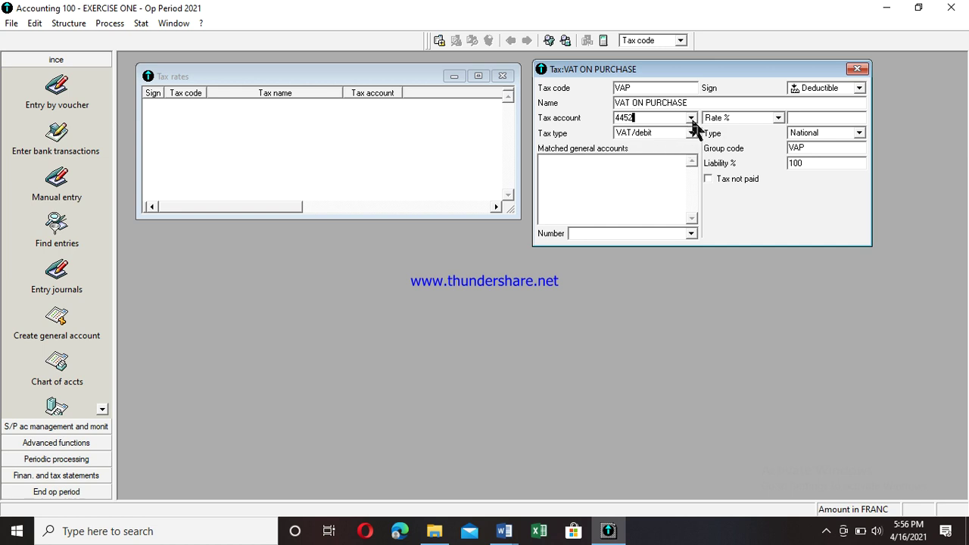
# Step: Set the tax account to 4452, removing a mistakenly picked account 131
pyautogui.press('BackSpace')
pyautogui.press('BackSpace')
pyautogui.press('BackSpace')
pyautogui.press('BackSpace')
pyautogui.click(692, 119)
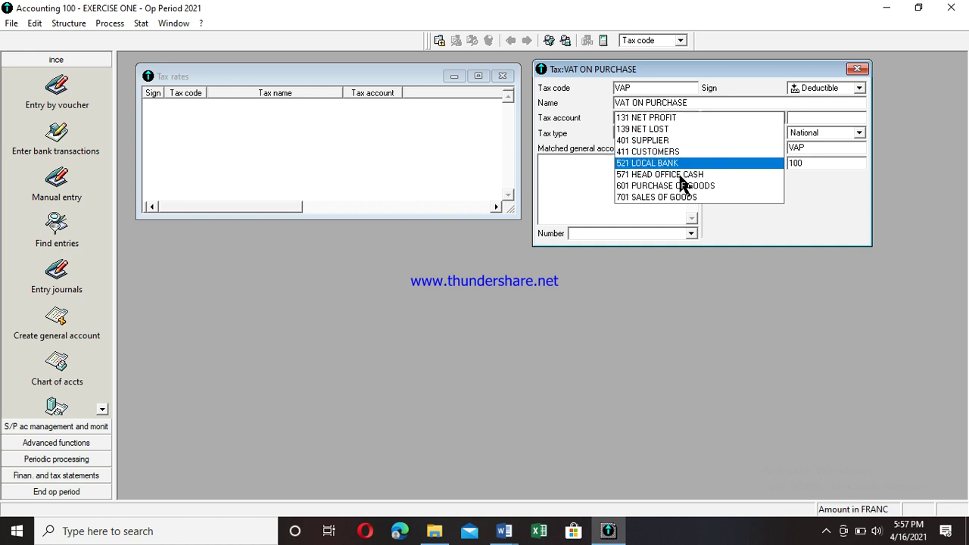
pyautogui.click(677, 117)
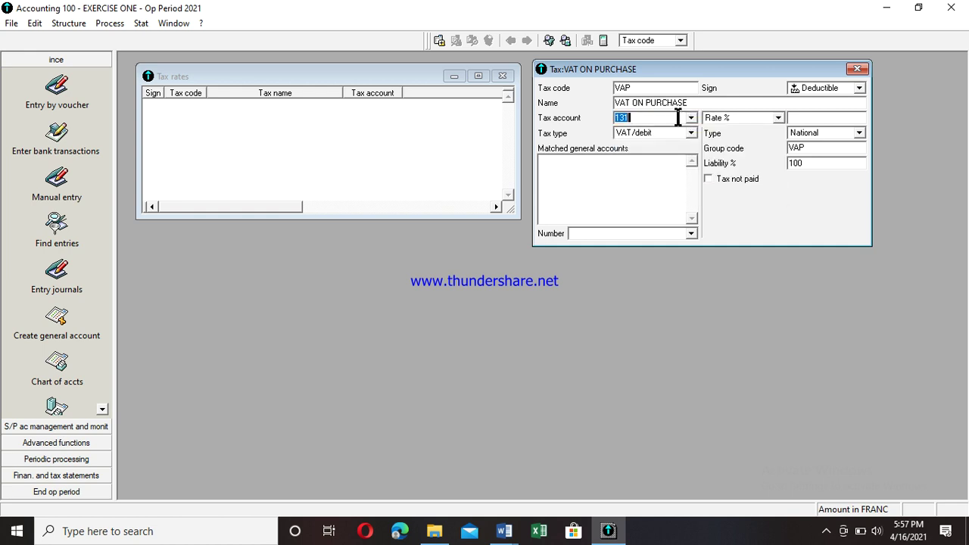
pyautogui.press('BackSpace')
pyautogui.write('4452')
# Step: Keep the tax type as VAT/debit and bring up the rate type choices
pyautogui.click(691, 133)
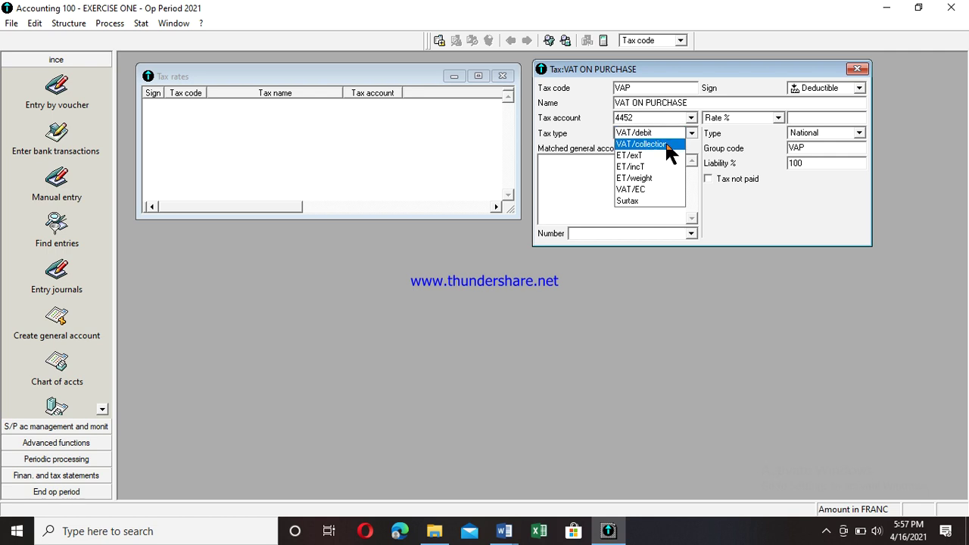
pyautogui.click(644, 133)
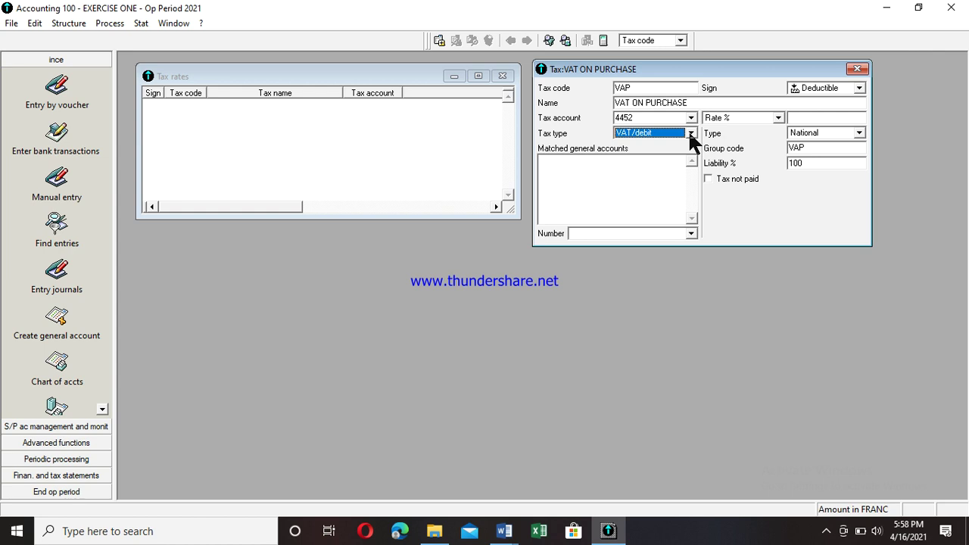
pyautogui.press('Tab')
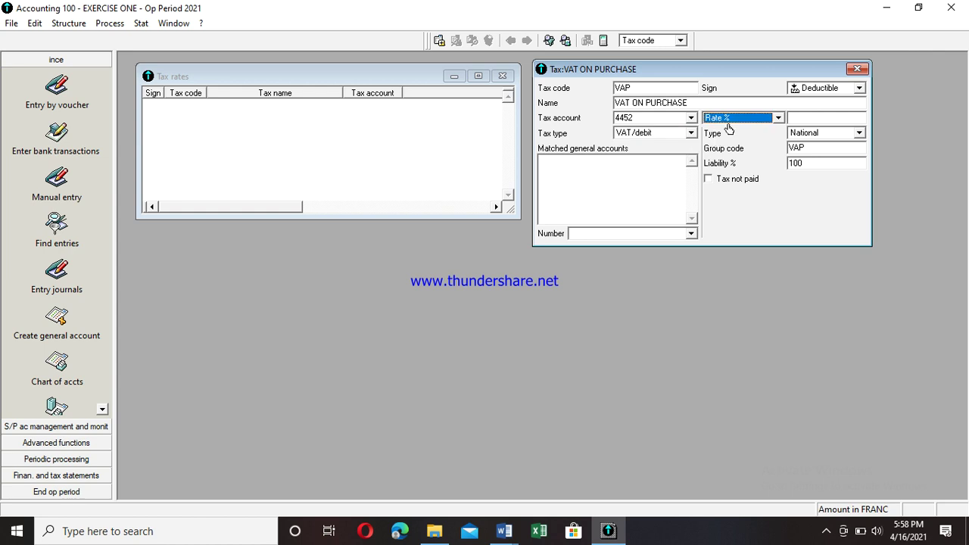
pyautogui.click(778, 118)
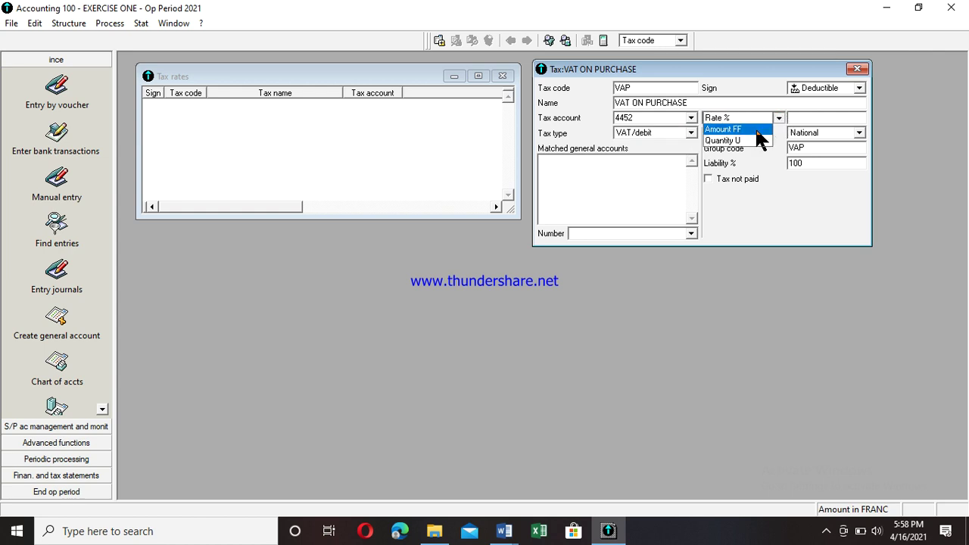
# Step: Keep the rate type as Rate % and enter a rate of 19.25
pyautogui.click(755, 117)
pyautogui.press('Tab')
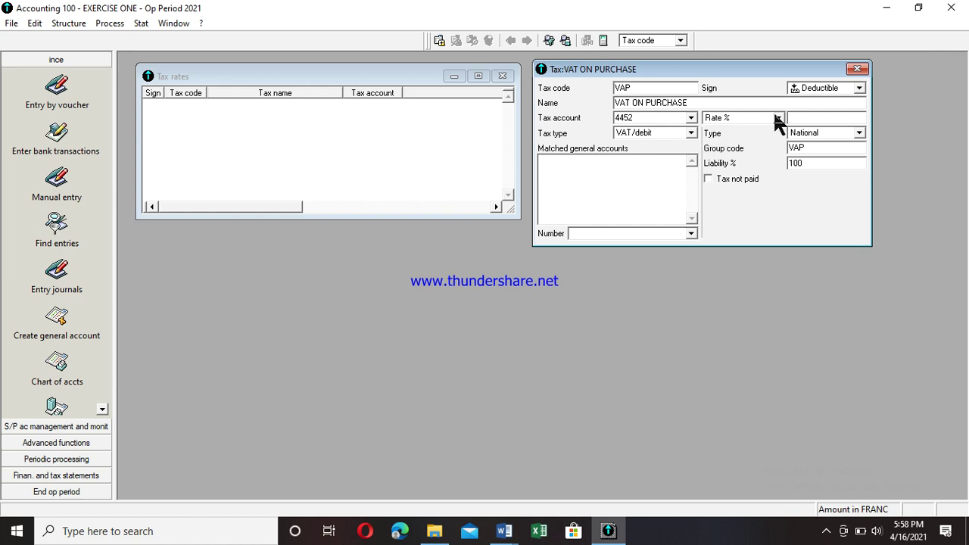
pyautogui.click(777, 119)
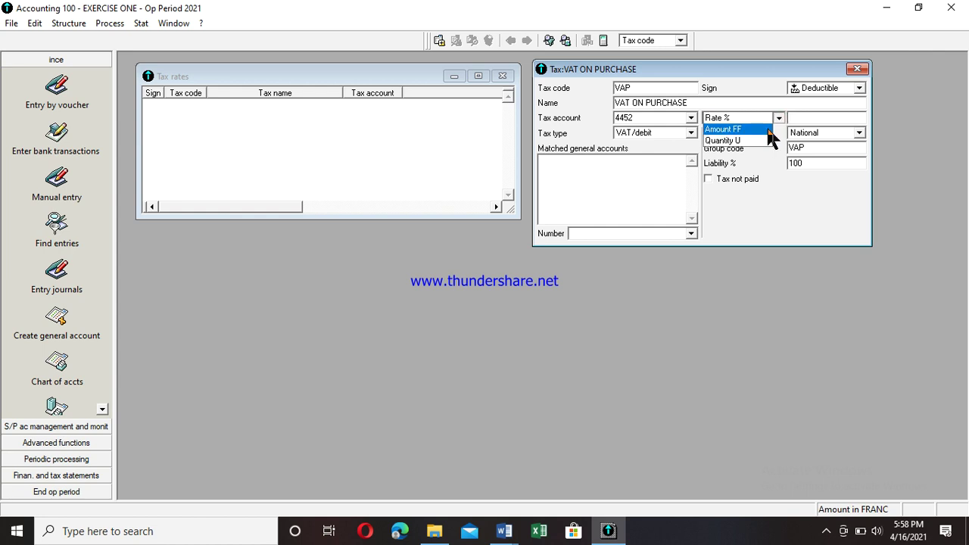
pyautogui.click(760, 122)
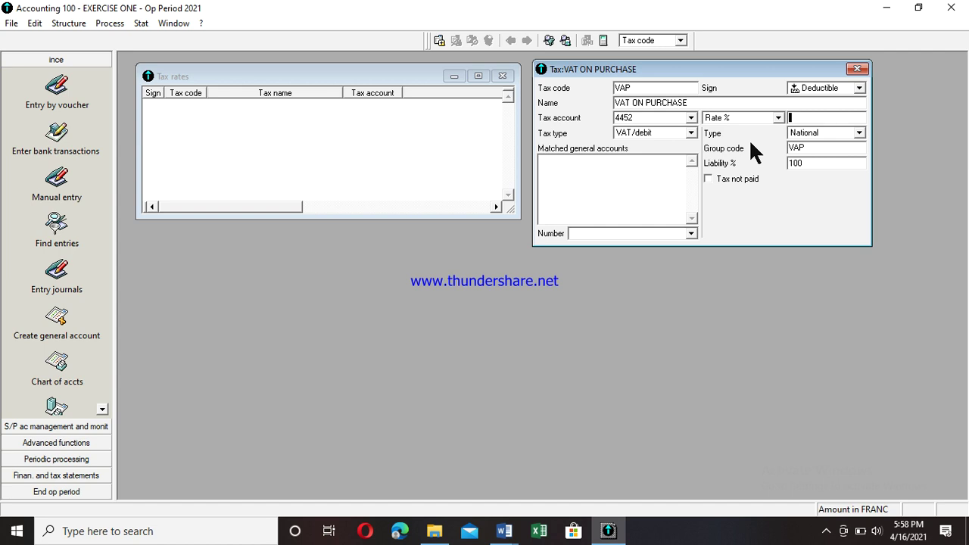
pyautogui.write('19.25')
# Step: Add 601 PURCHASE OF GOODS as a matched account and validate the VAP tax
pyautogui.click(691, 234)
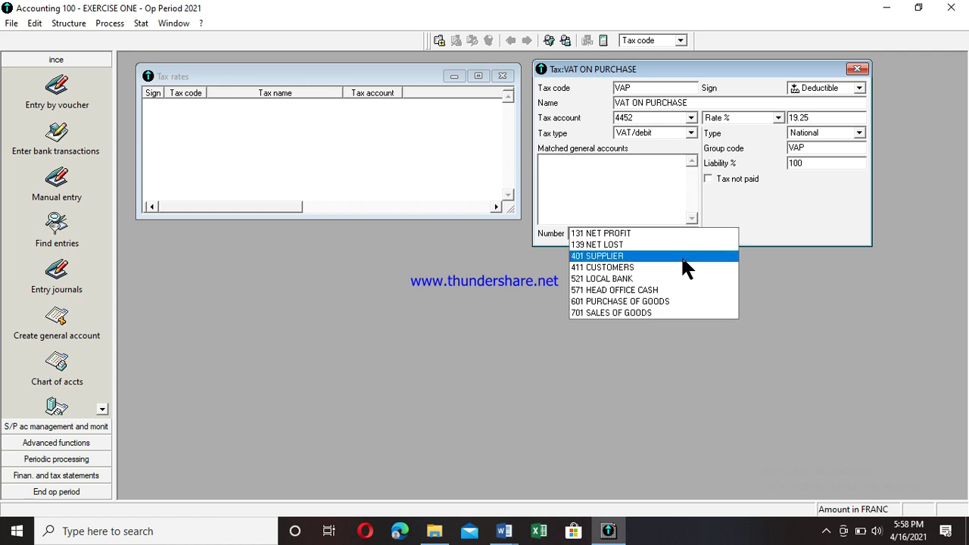
pyautogui.click(671, 301)
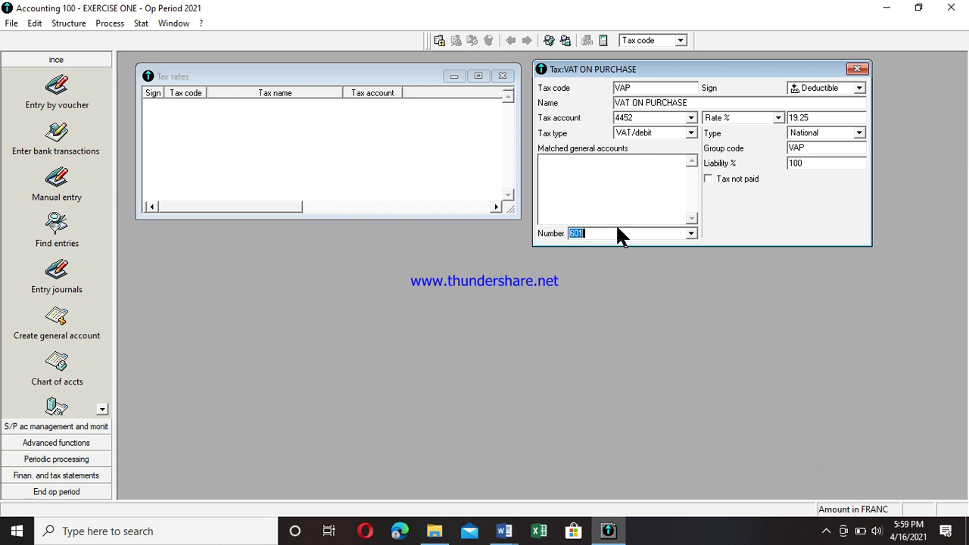
pyautogui.press('Return')
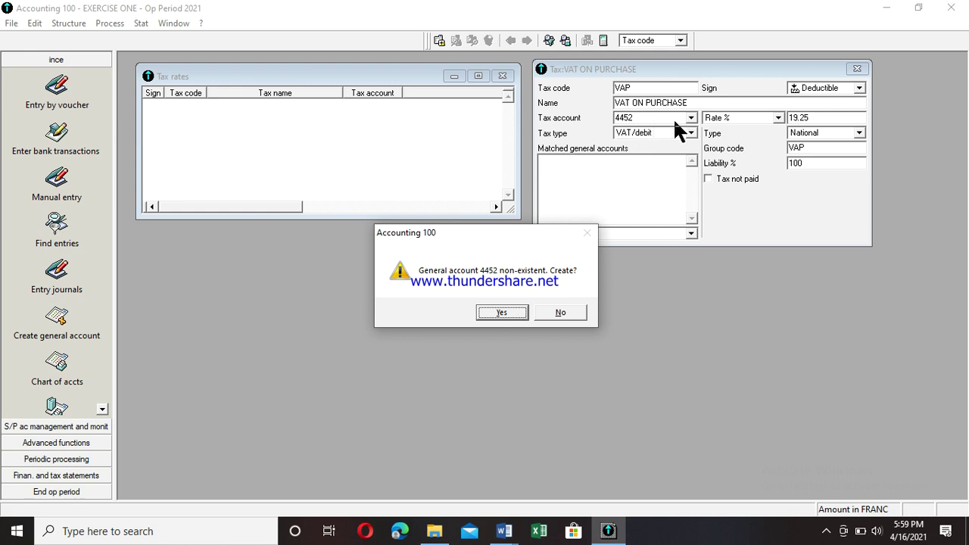
# Step: Confirm creating the missing general account 4452
pyautogui.click(501, 314)
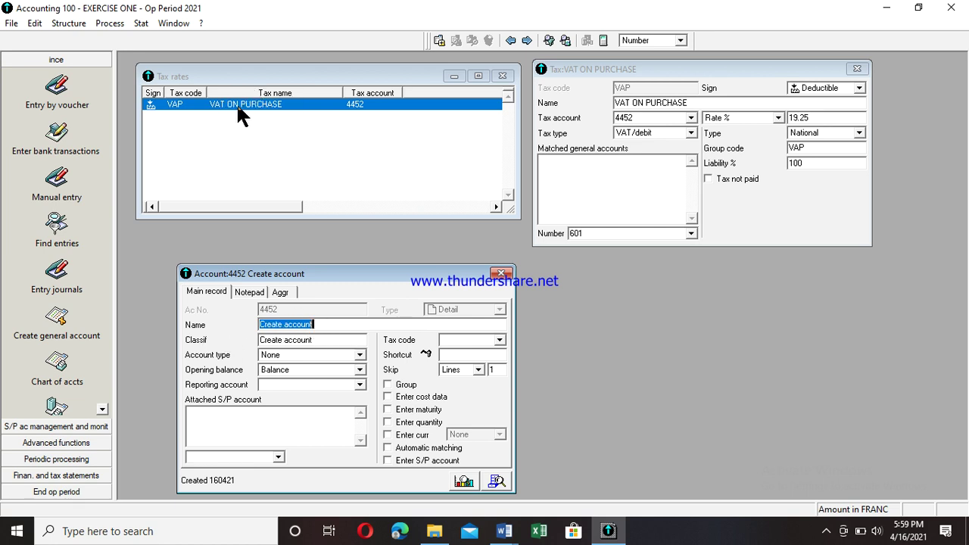
# Step: Name account 4452 VAT ON PURCHASE, give it tax code VAP, and close the record
pyautogui.click(316, 324)
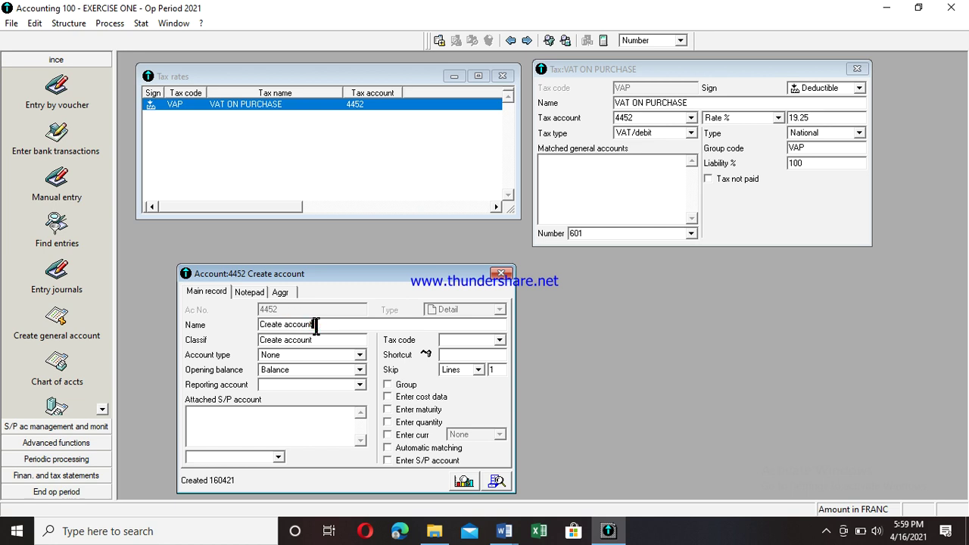
pyautogui.press('BackSpace')
pyautogui.press('BackSpace')
pyautogui.press('BackSpace')
pyautogui.press('BackSpace')
pyautogui.press('BackSpace')
pyautogui.press('BackSpace')
pyautogui.press('BackSpace')
pyautogui.press('BackSpace')
pyautogui.press('BackSpace')
pyautogui.press('BackSpace')
pyautogui.press('BackSpace')
pyautogui.press('BackSpace')
pyautogui.press('BackSpace')
pyautogui.press('BackSpace')
pyautogui.write('VAT ')
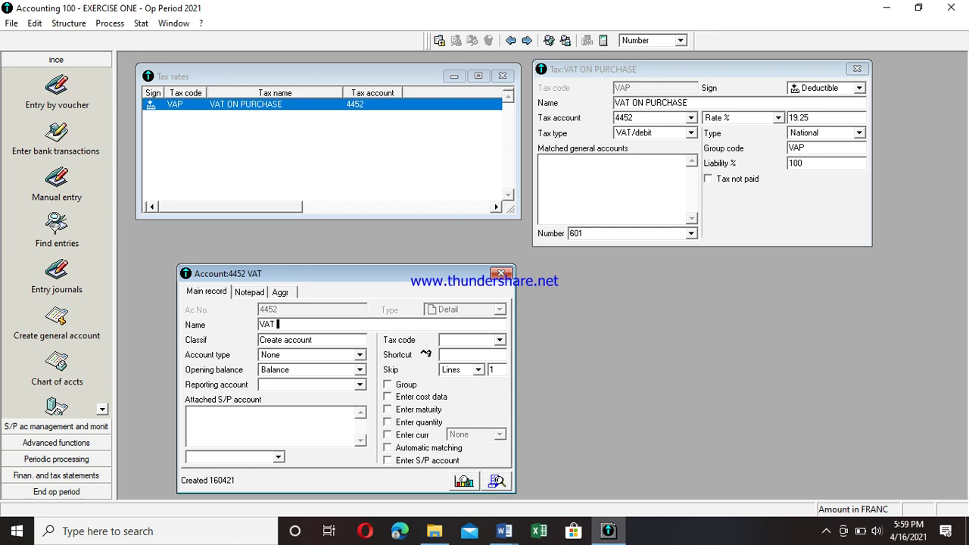
pyautogui.write('ON PURCHASE')
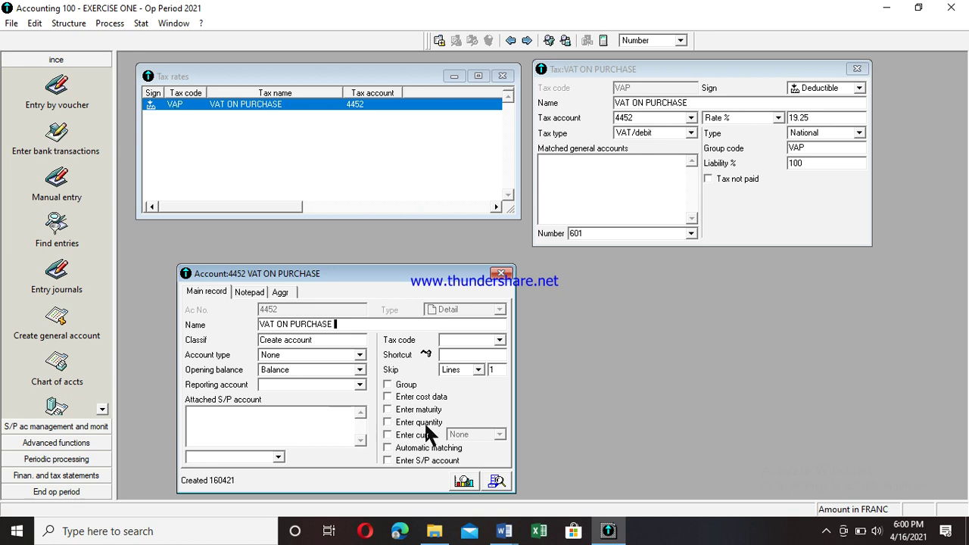
pyautogui.click(498, 341)
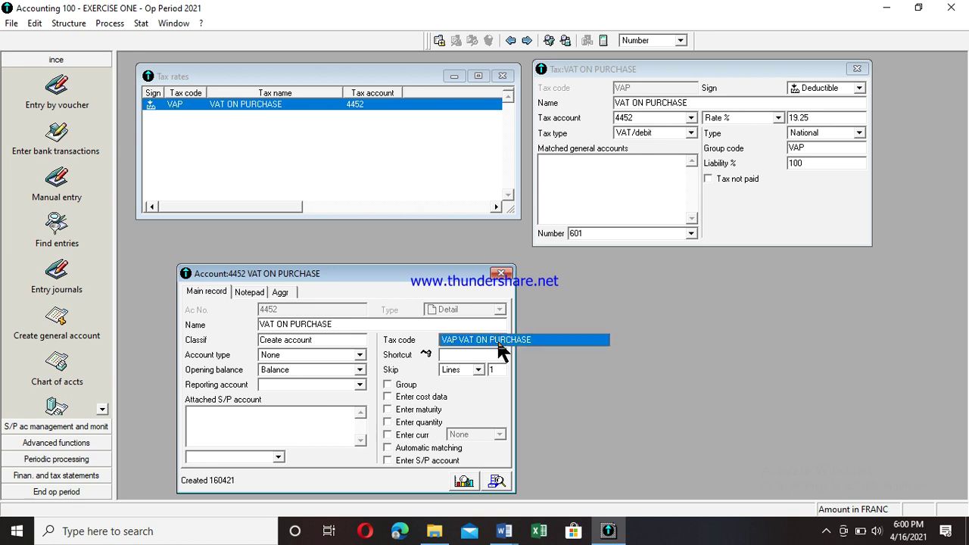
pyautogui.click(498, 340)
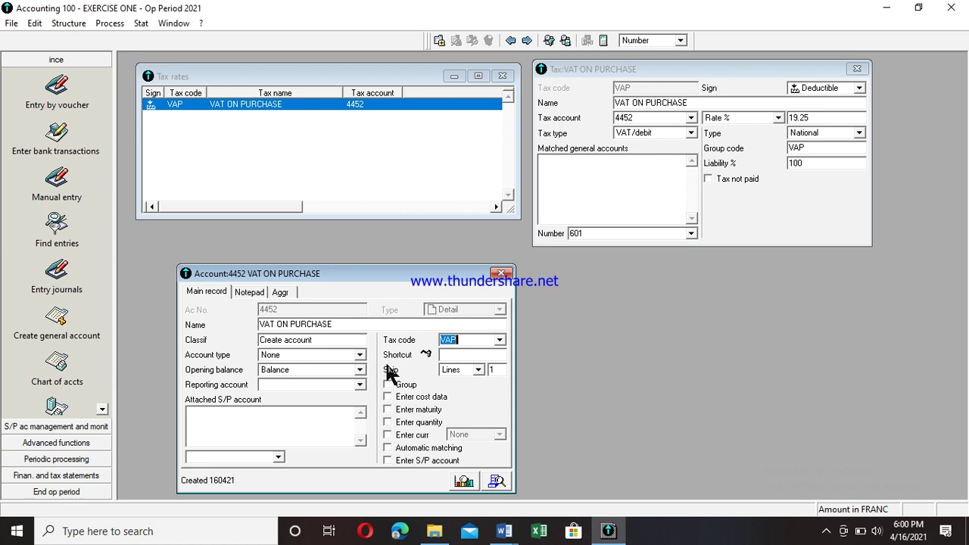
pyautogui.click(503, 274)
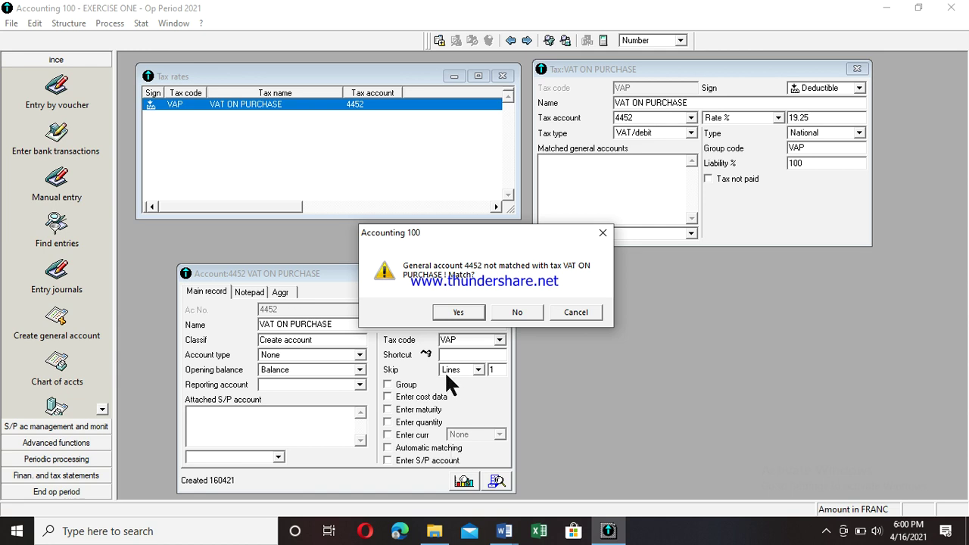
# Step: Match account 4452 with the VAP tax and add 601 to the matched accounts
pyautogui.click(459, 313)
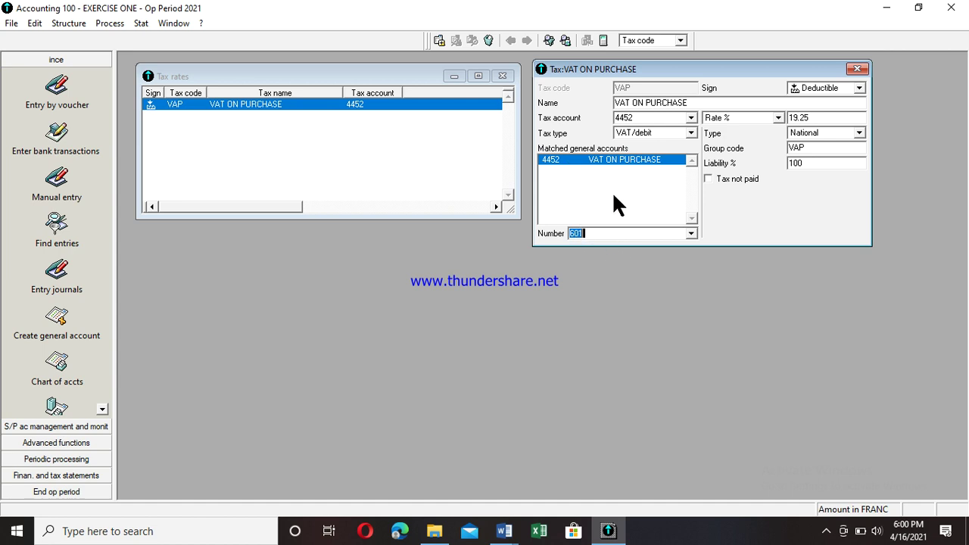
pyautogui.press('Return')
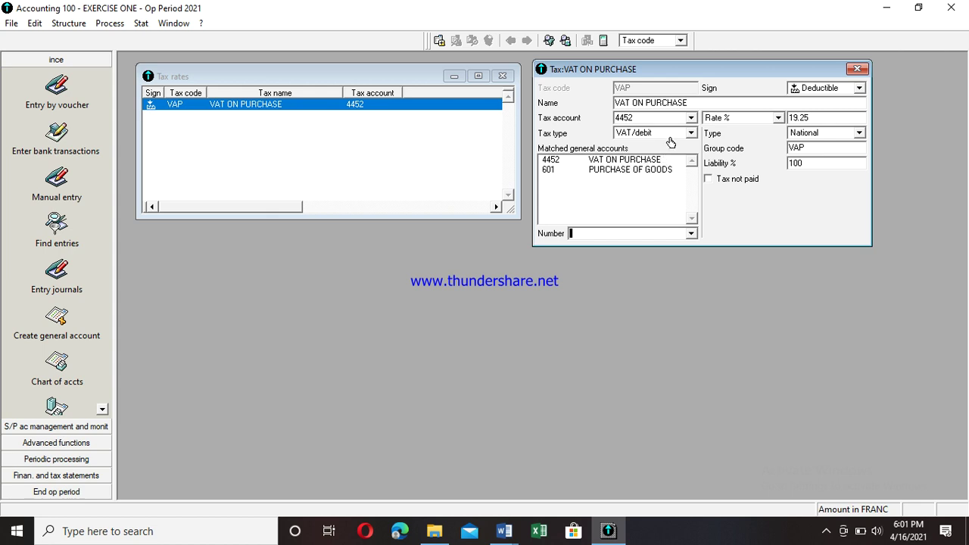
# Step: Save the VAP tax record and start a blank new tax record
pyautogui.press('Return')
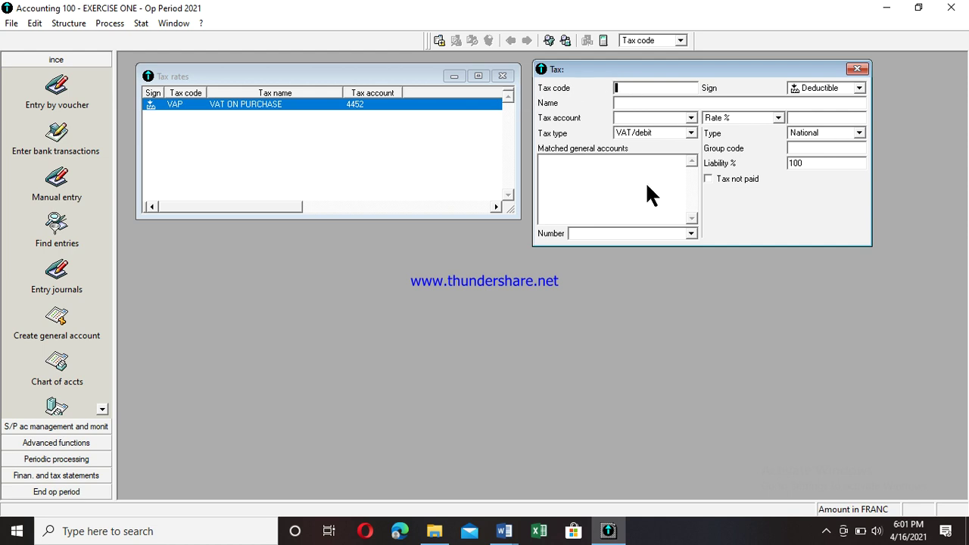
# Step: Create tax code VAS with sign Collected, named 'VAT INVOICE ON SALES'
pyautogui.write('VAS')
pyautogui.press('Tab')
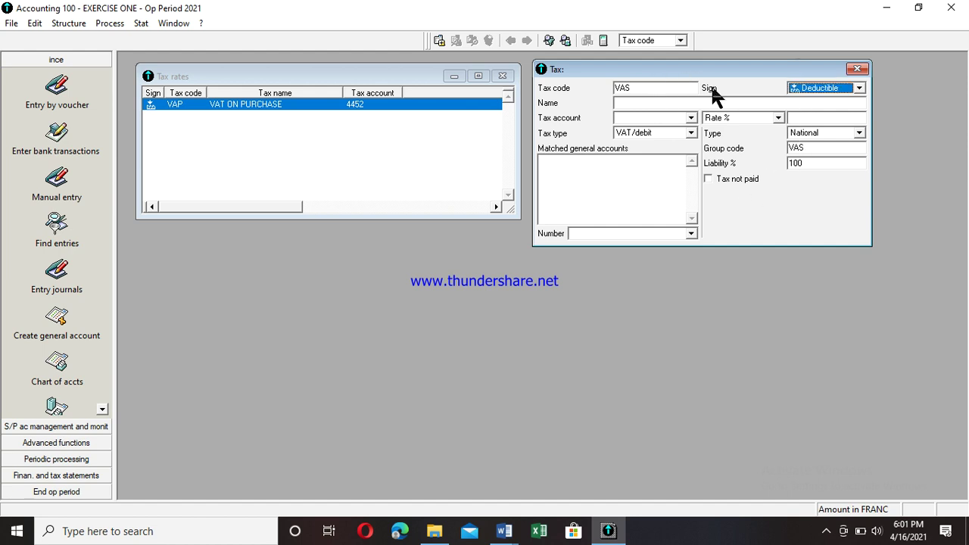
pyautogui.click(858, 88)
pyautogui.click(844, 99)
pyautogui.click(617, 103)
pyautogui.write('V')
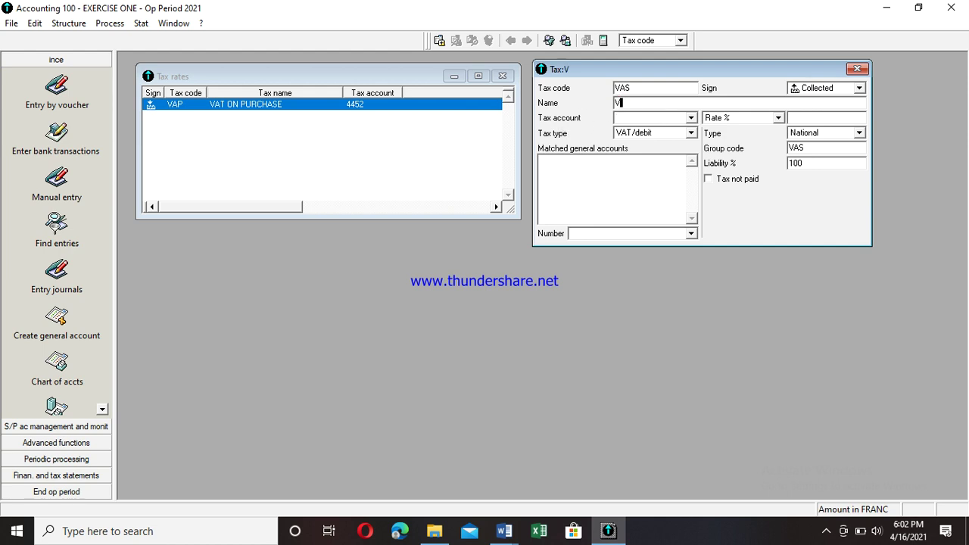
pyautogui.write('AT INVOICE O')
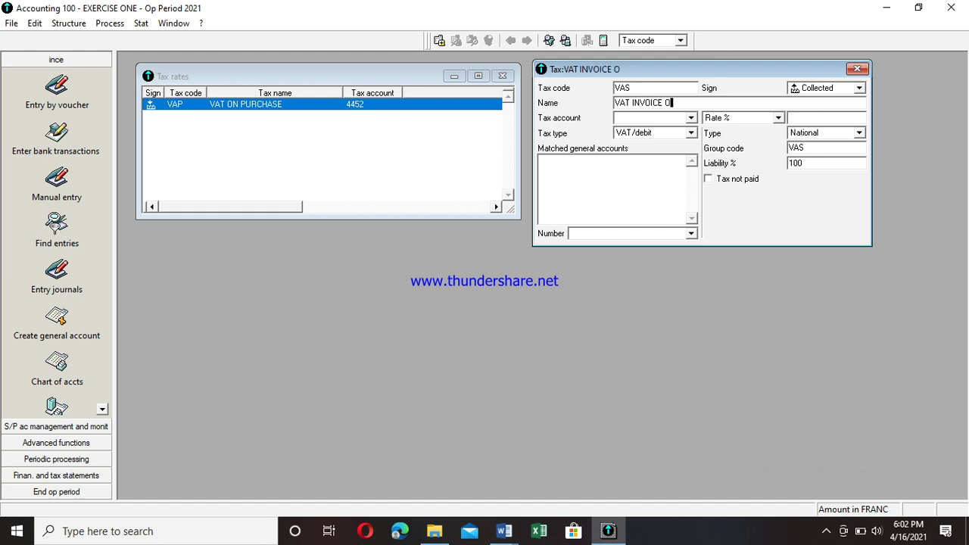
pyautogui.write('N SALES')
# Step: Set the VAS tax account to 4431 and its tax type to VAT/collection
pyautogui.click(617, 118)
pyautogui.click(692, 118)
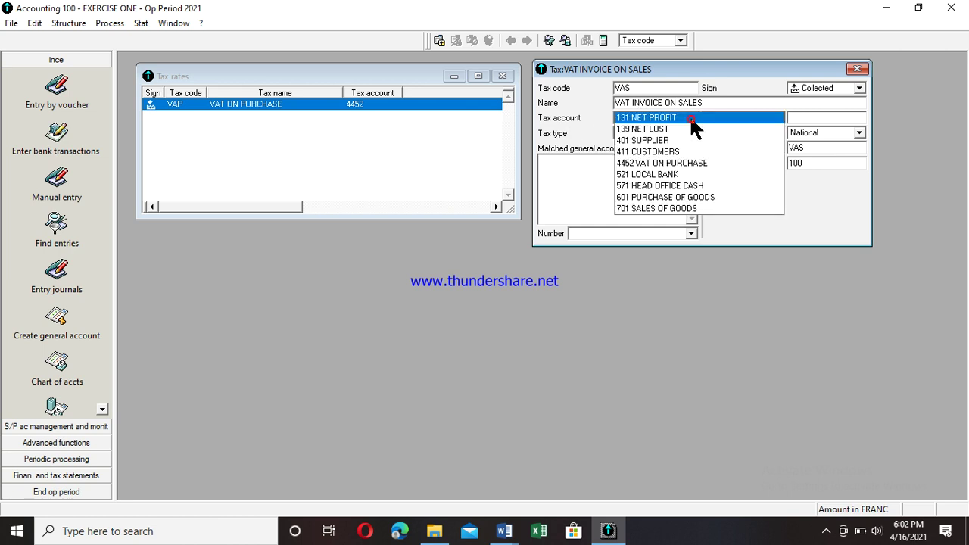
pyautogui.click(691, 121)
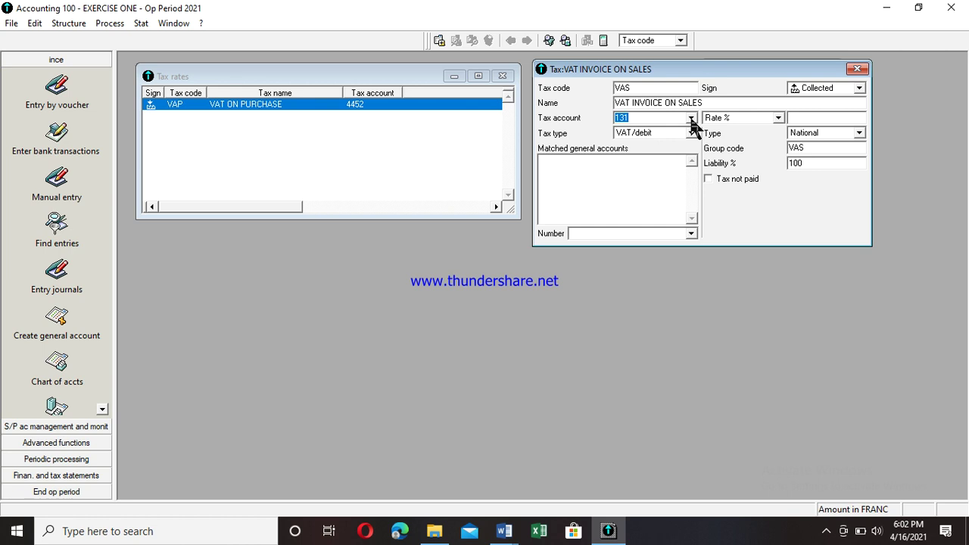
pyautogui.press('BackSpace')
pyautogui.write('4431')
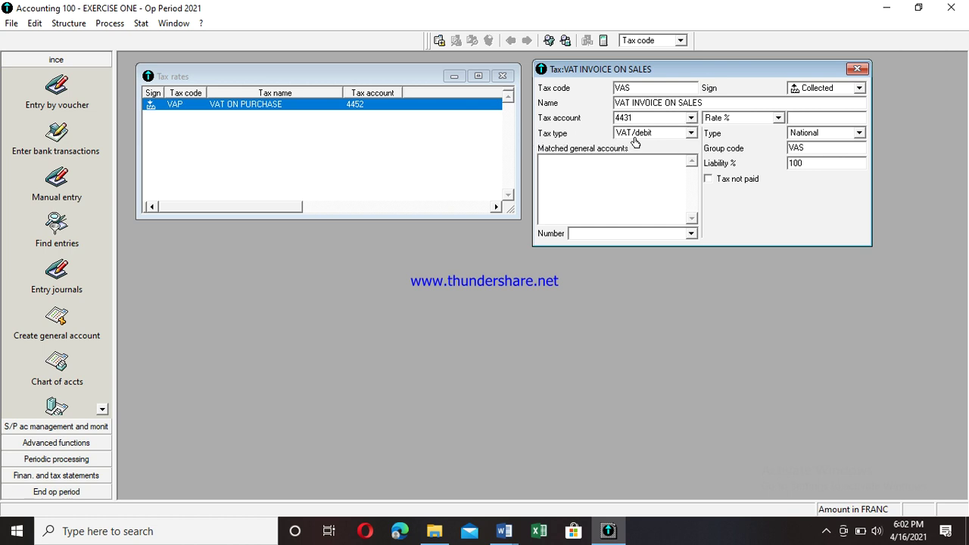
pyautogui.press('Tab')
pyautogui.click(690, 131)
pyautogui.click(681, 145)
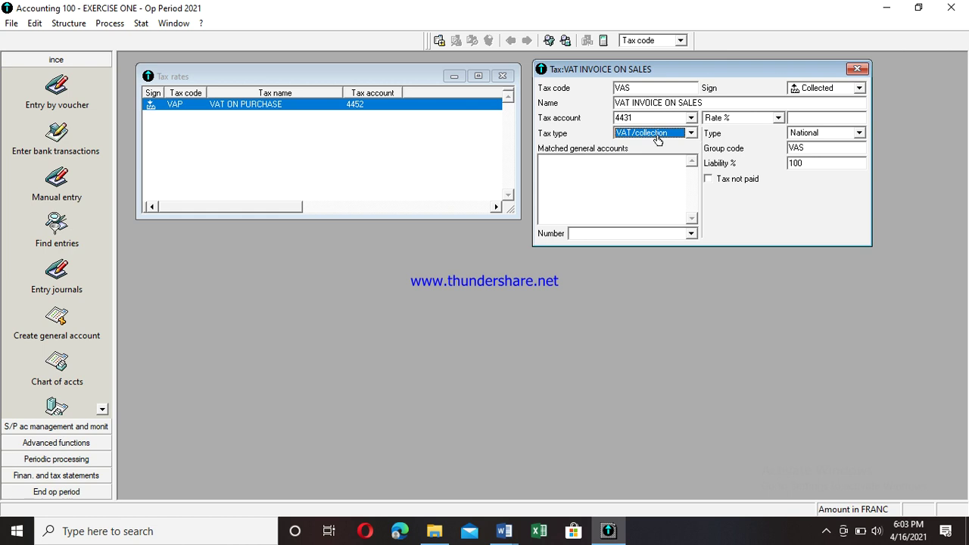
pyautogui.press('Tab')
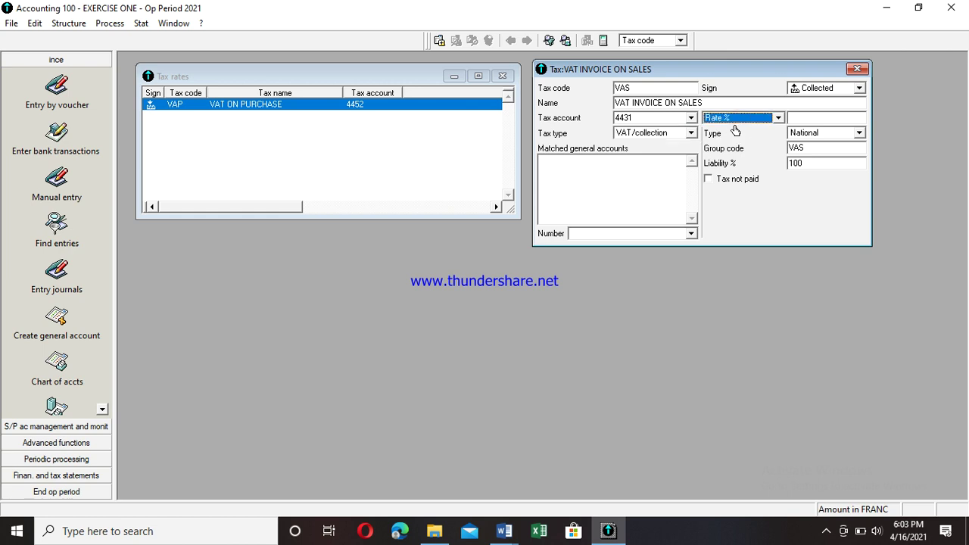
# Step: Keep the rate expressed as a percentage and set it to 19.25
pyautogui.click(778, 118)
pyautogui.click(757, 120)
pyautogui.press('Tab')
pyautogui.write('19.25')
# Step: Match account 701 SALES OF GOODS to VAS and validate the tax entry
pyautogui.click(691, 234)
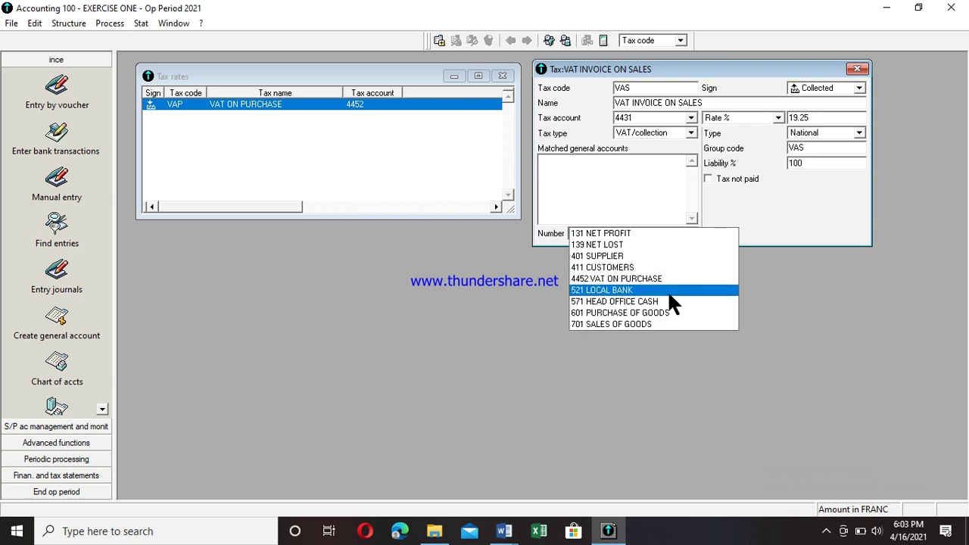
pyautogui.click(657, 325)
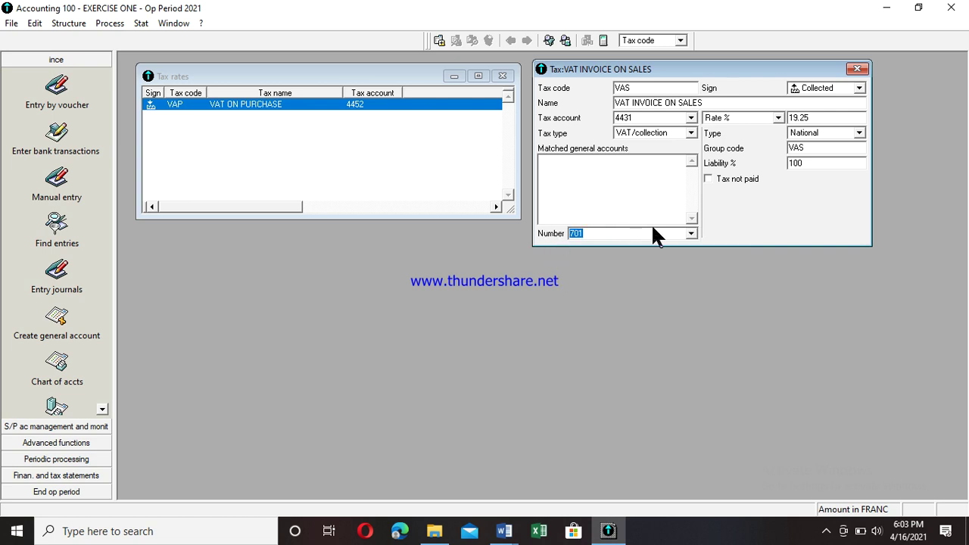
pyautogui.press('BackSpace')
pyautogui.press('BackSpace')
pyautogui.press('BackSpace')
pyautogui.click(692, 234)
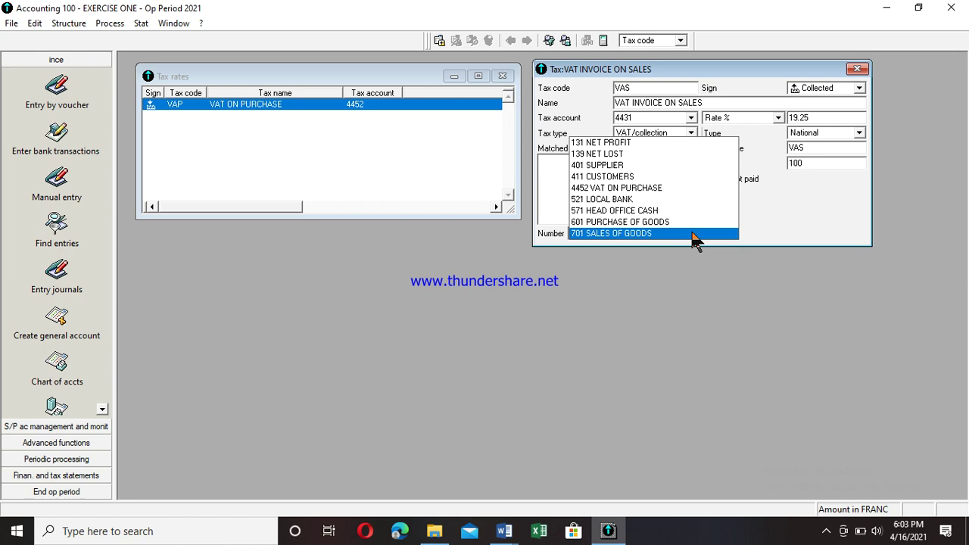
pyautogui.click(693, 234)
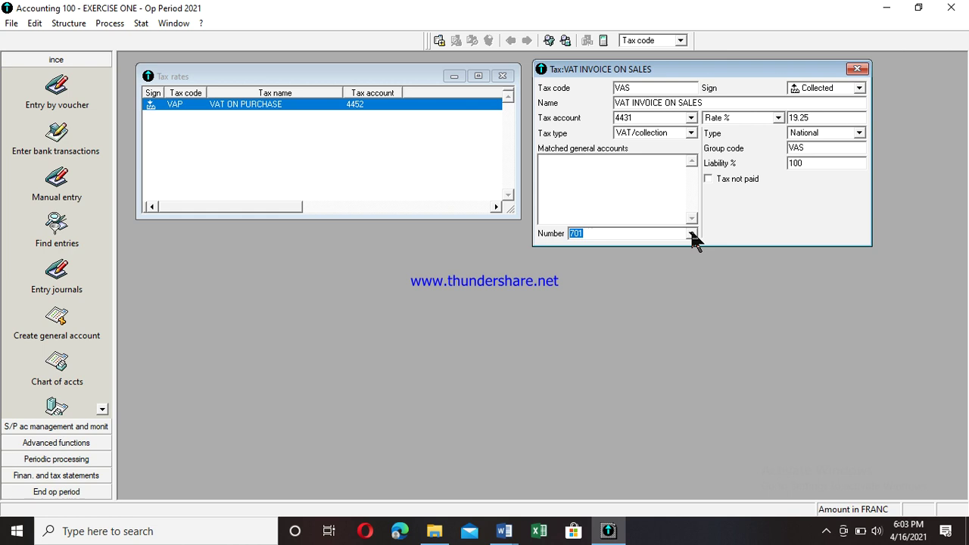
pyautogui.press('Return')
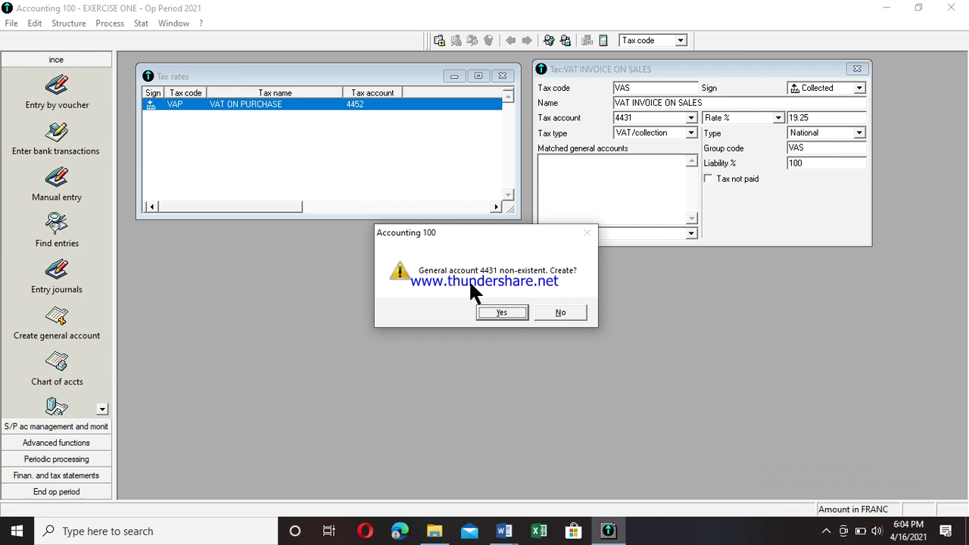
# Step: Confirm creation of the missing general account 4431
pyautogui.click(506, 315)
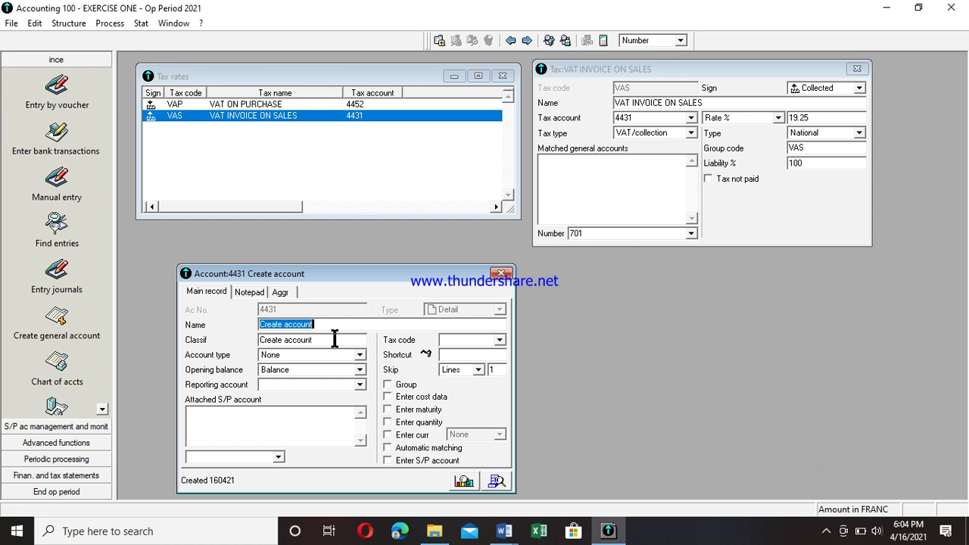
# Step: Name account 4431 'VAT INVOICE ON SALES' with tax code VAS, save it, and match it to VAS
pyautogui.write('VAT IN')
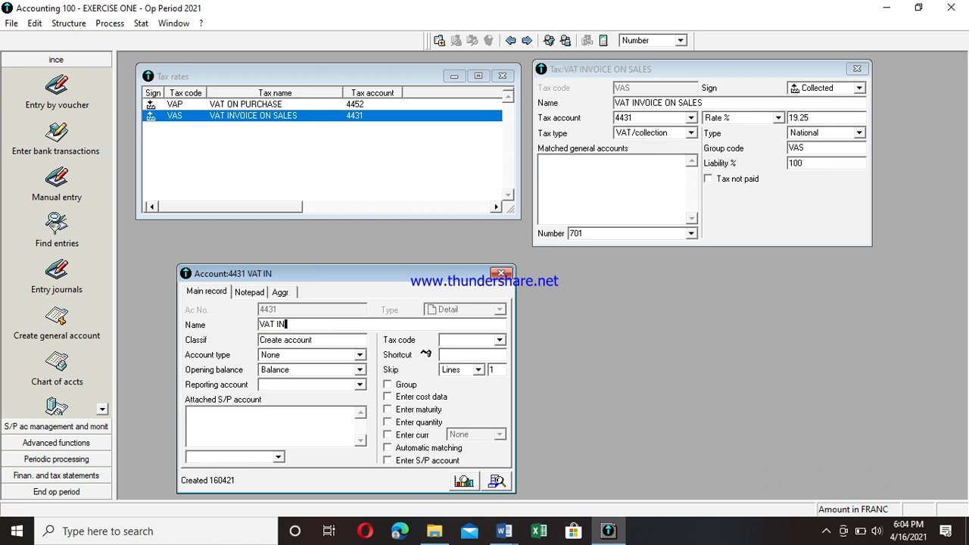
pyautogui.write('VOICE ON')
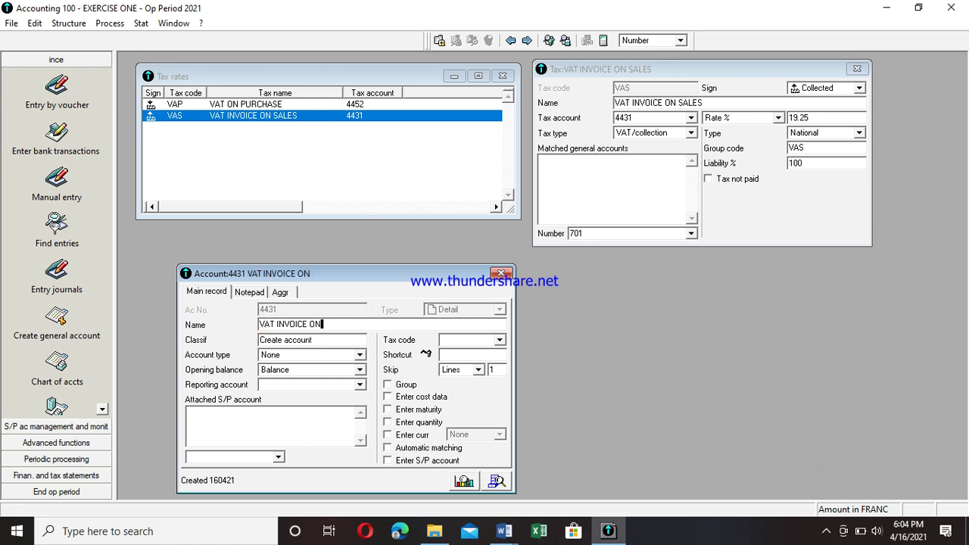
pyautogui.write(' SALES')
pyautogui.click(498, 340)
pyautogui.click(498, 351)
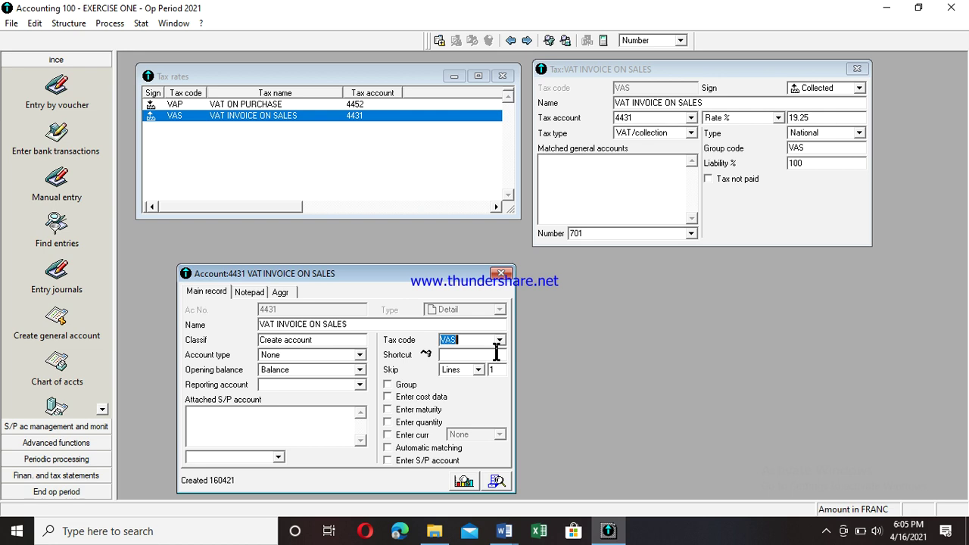
pyautogui.click(500, 274)
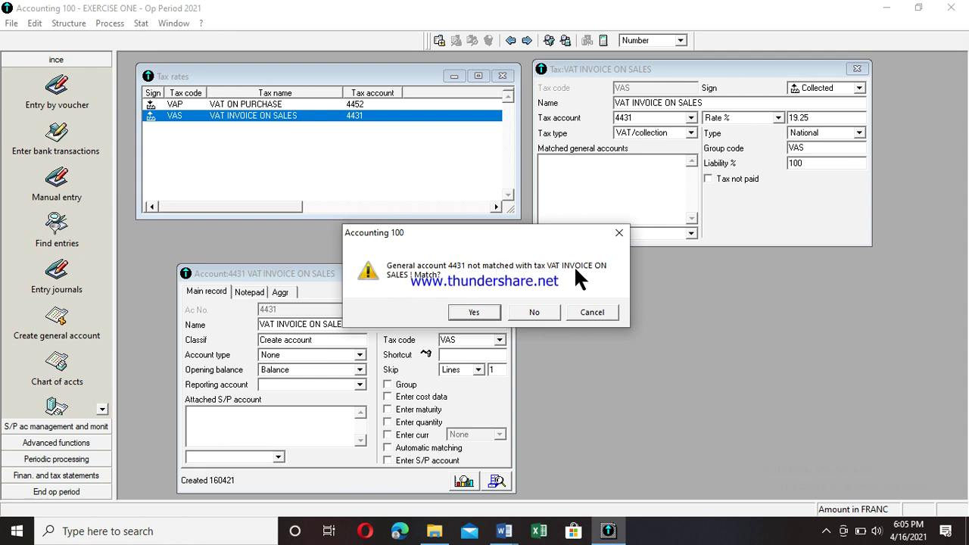
pyautogui.click(472, 312)
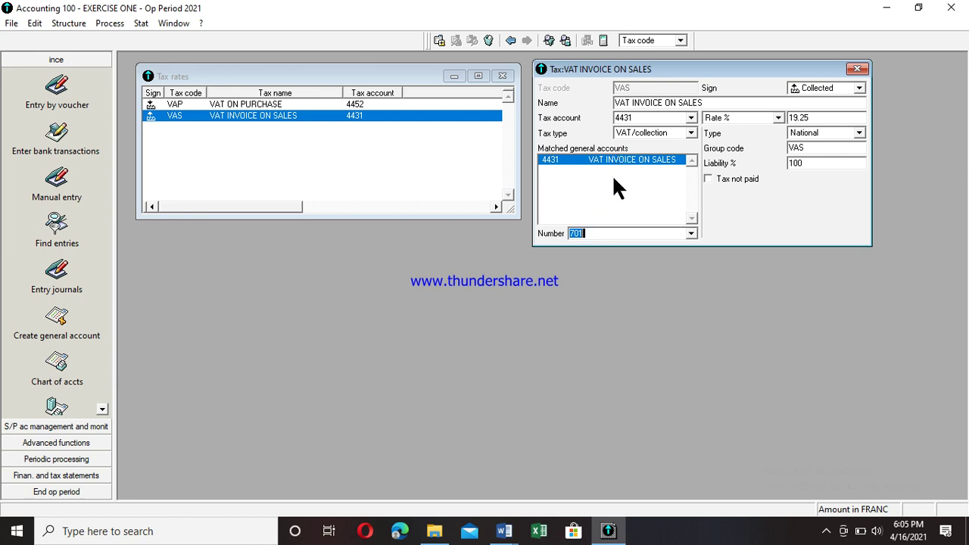
# Step: Add 701 SALES OF GOODS beside 4431 in VAS's matched accounts and save the tax
pyautogui.press('Return')
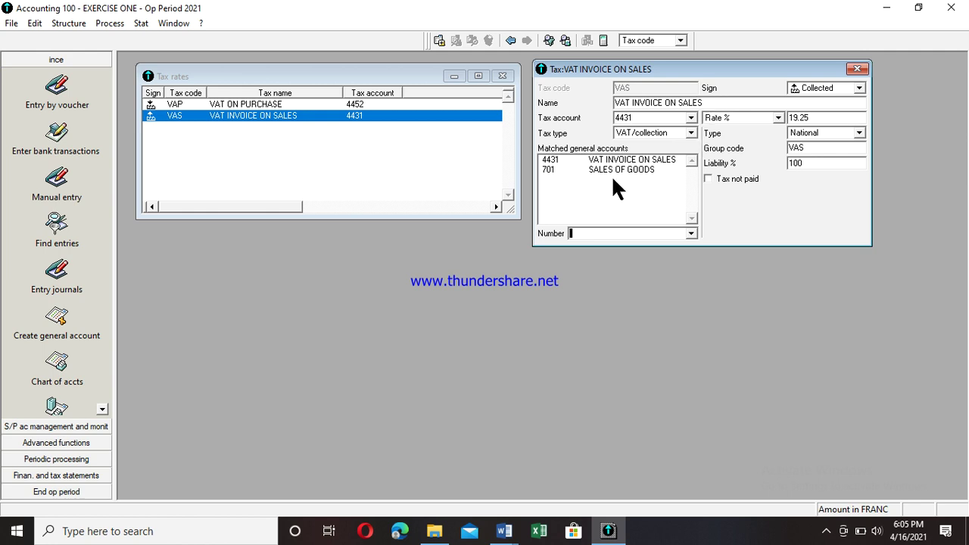
pyautogui.press('Return')
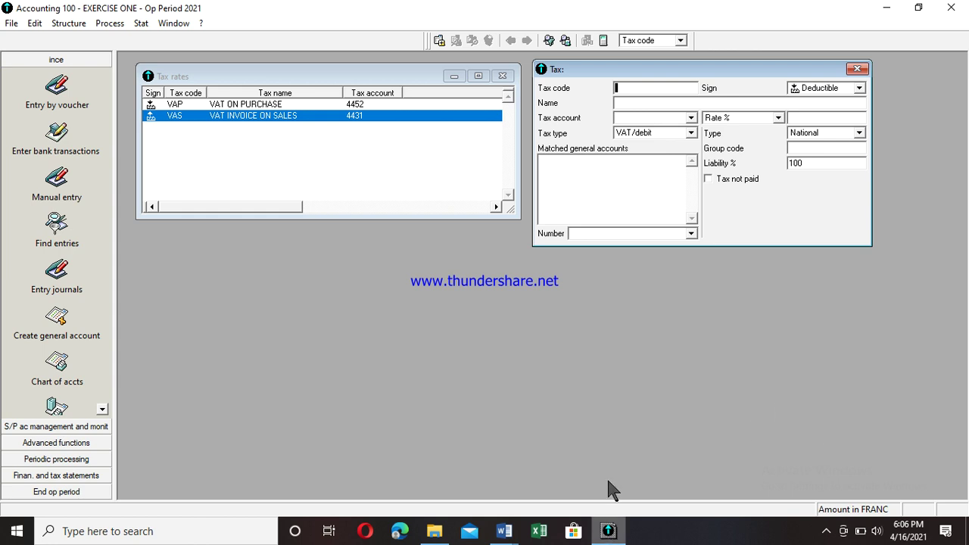
pyautogui.click(828, 533)
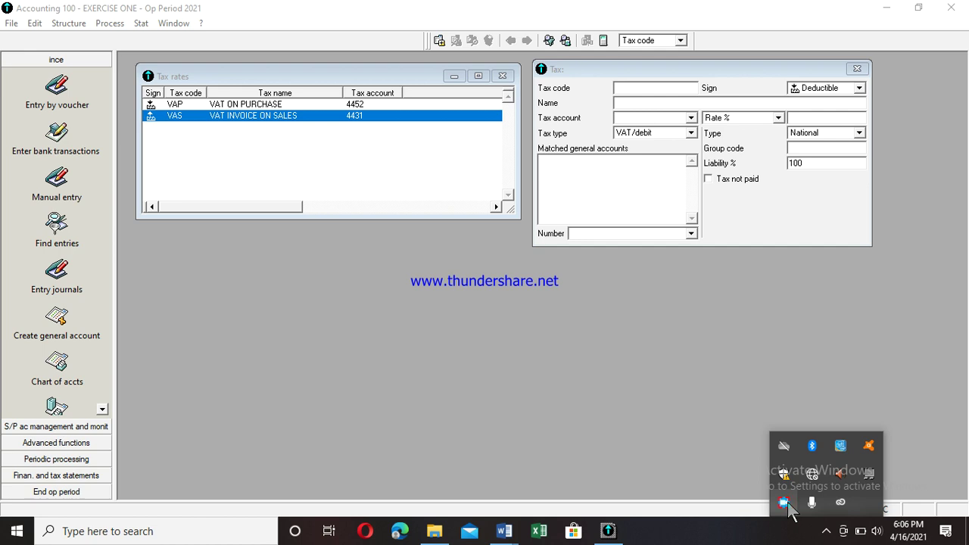
pyautogui.rightClick(786, 502)
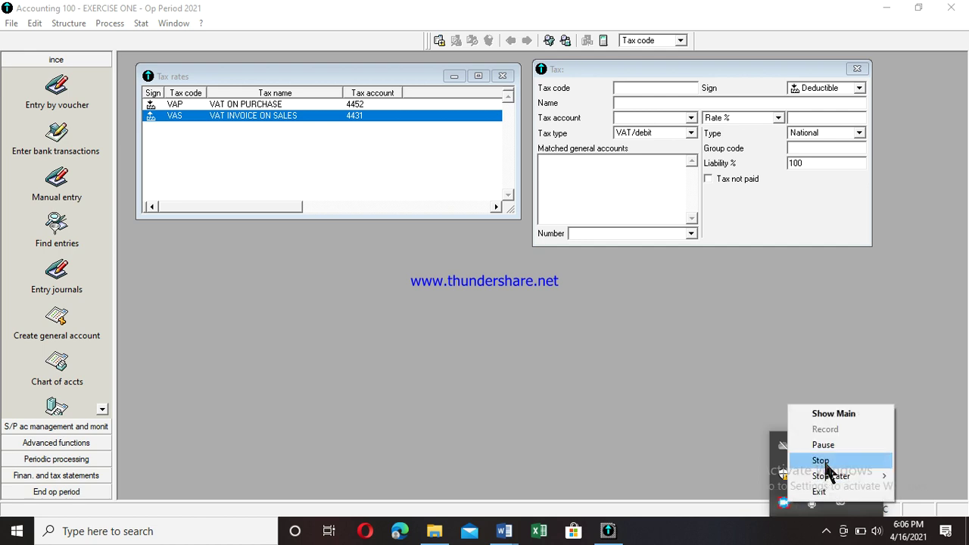